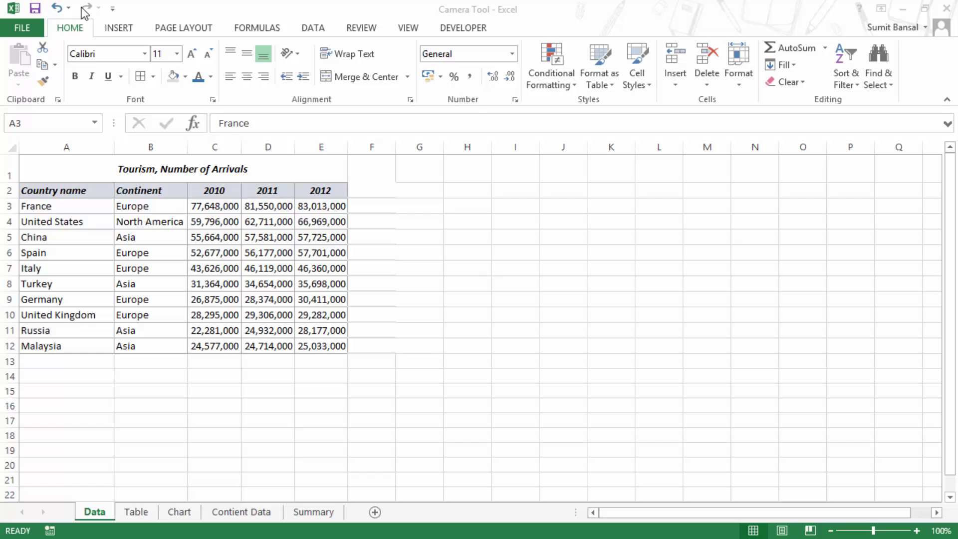
Step: Add the Camera command from All Commands to the Quick Access Toolbar through Excel Options
right_click(85, 9)
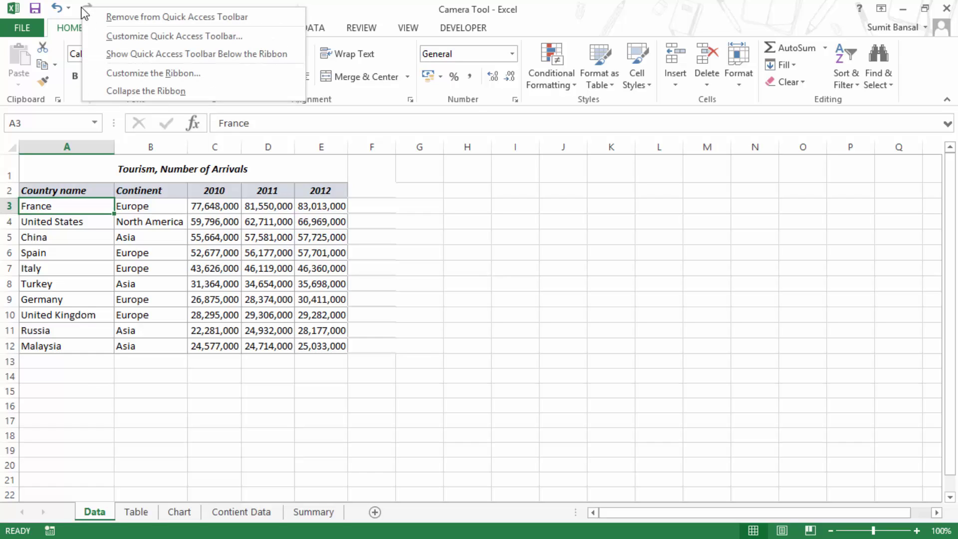
click(170, 40)
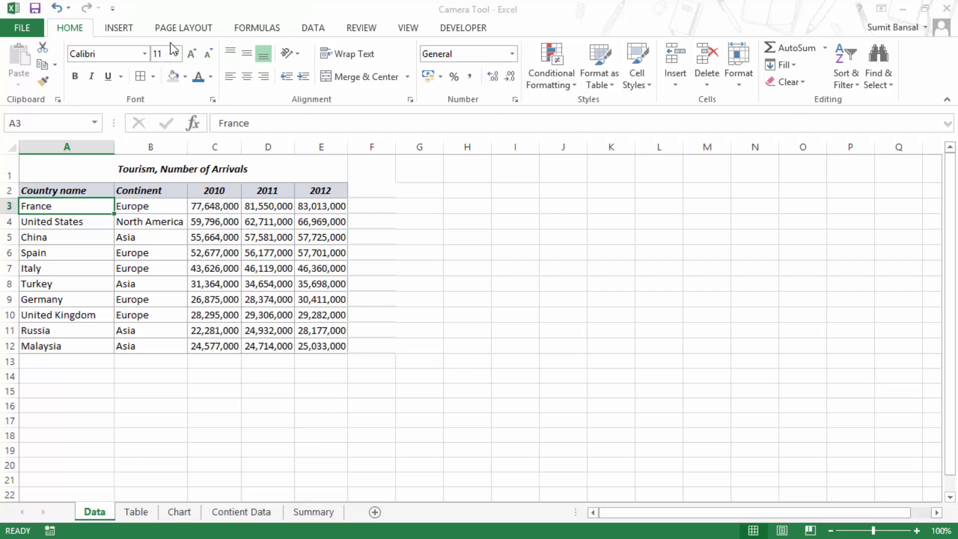
drag(406, 29, 419, 20)
click(500, 87)
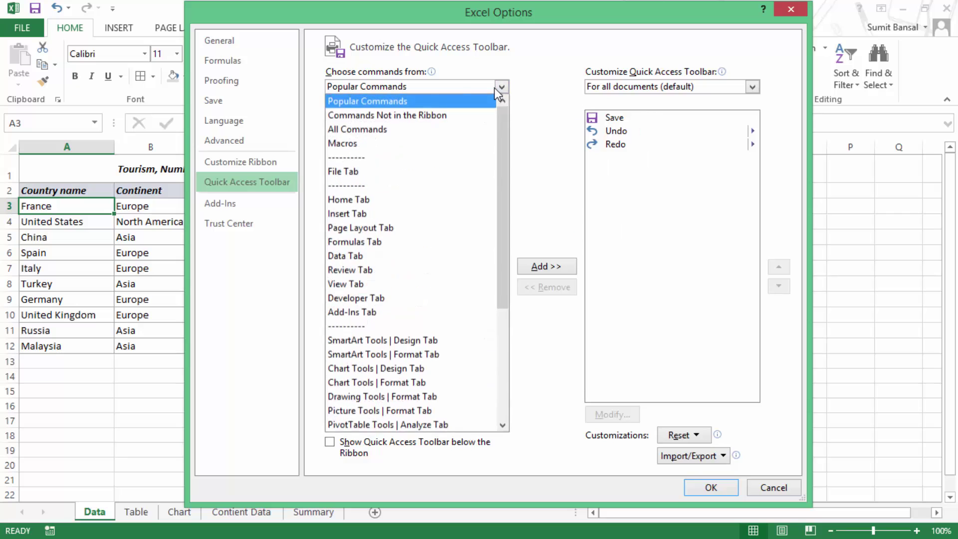
click(374, 130)
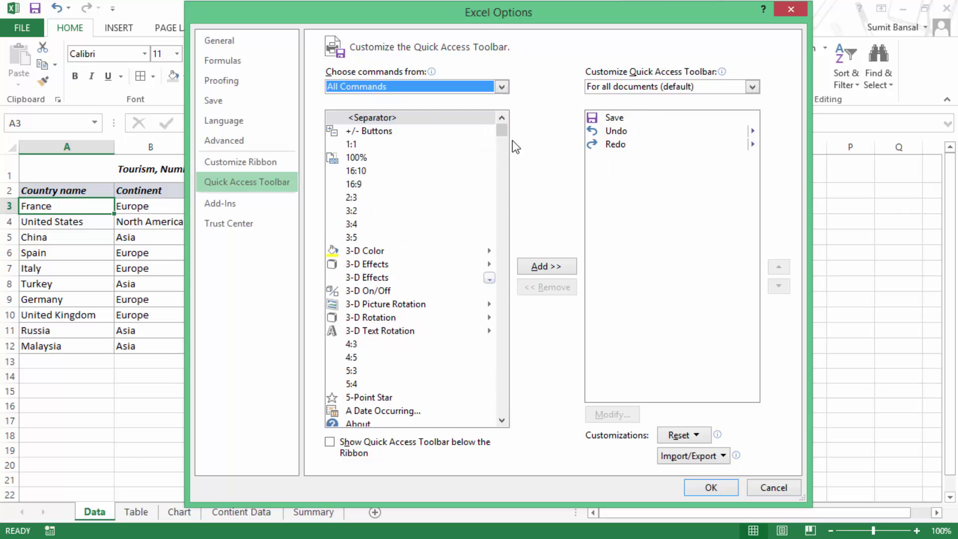
drag(504, 131, 505, 161)
click(364, 281)
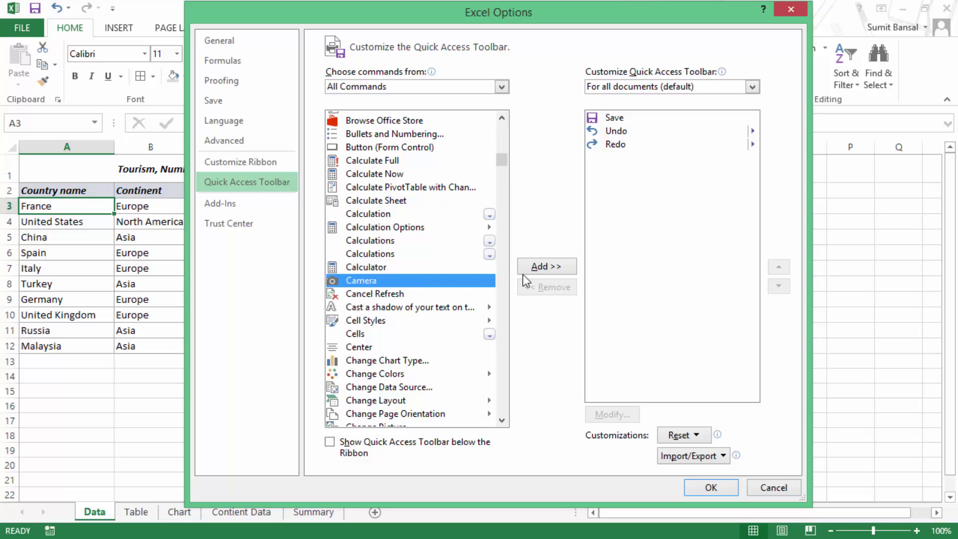
click(543, 268)
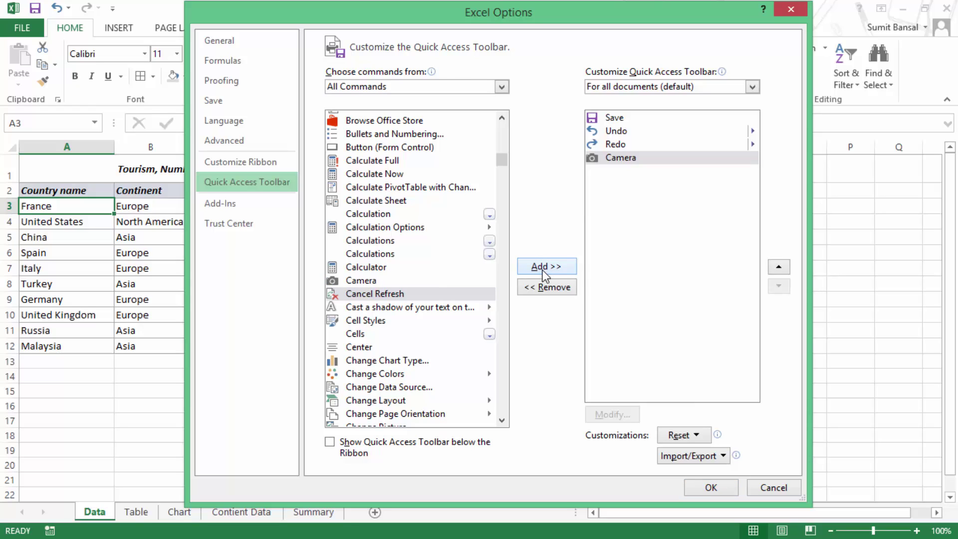
click(712, 488)
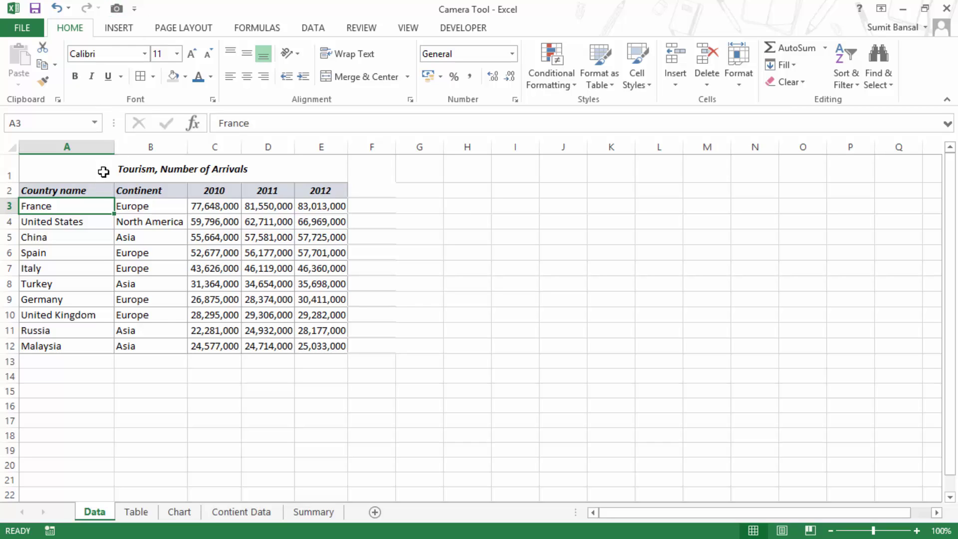
Step: Snapshot the tourism table A1:E12 with Camera and place the linked picture near H2
drag(50, 173, 296, 347)
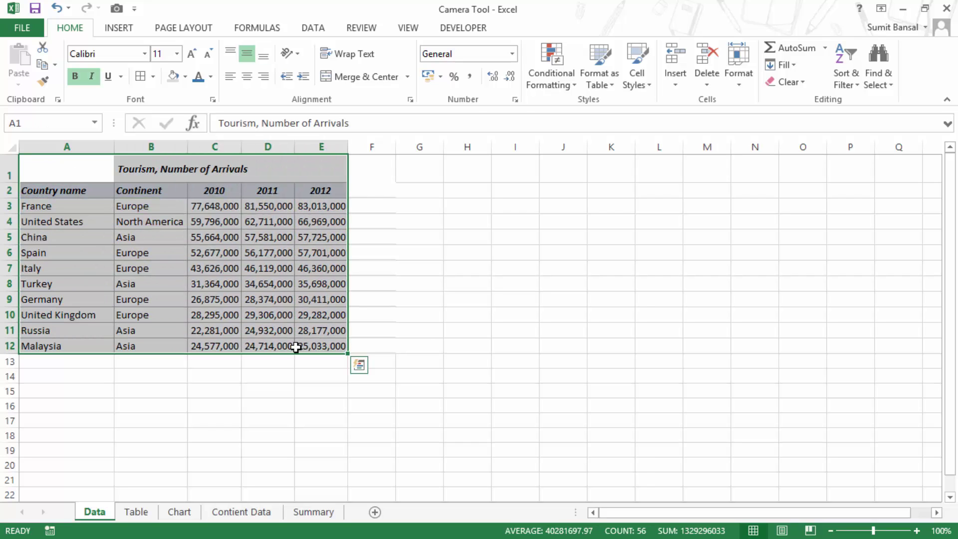
click(116, 10)
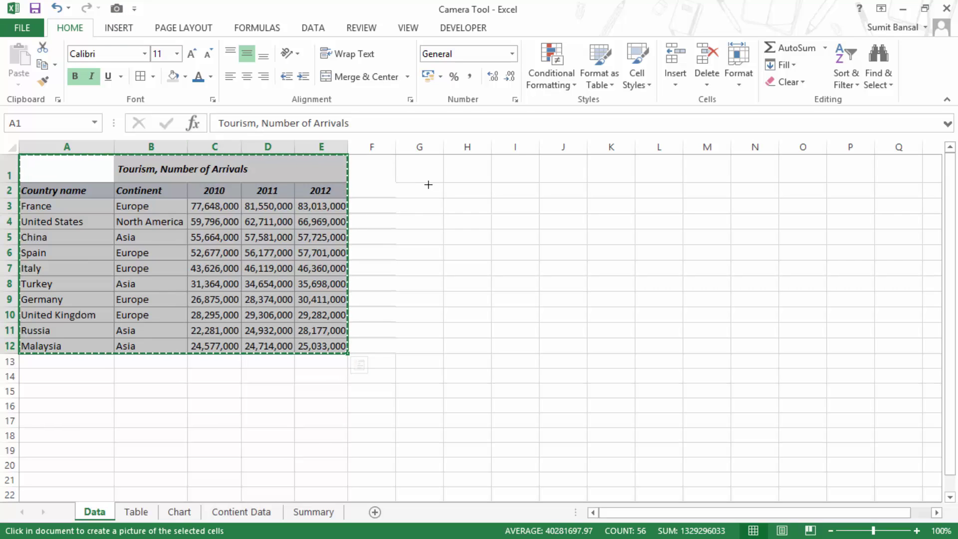
click(430, 188)
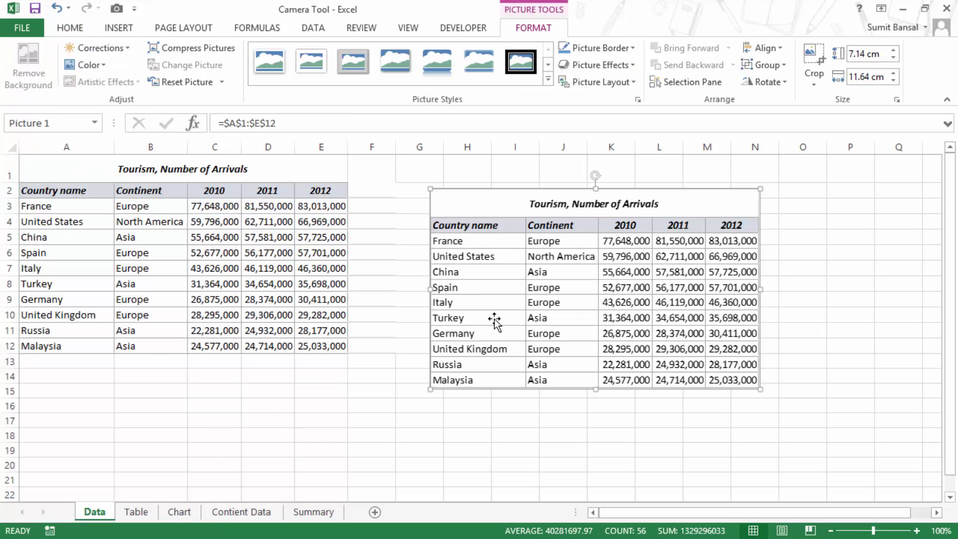
click(453, 450)
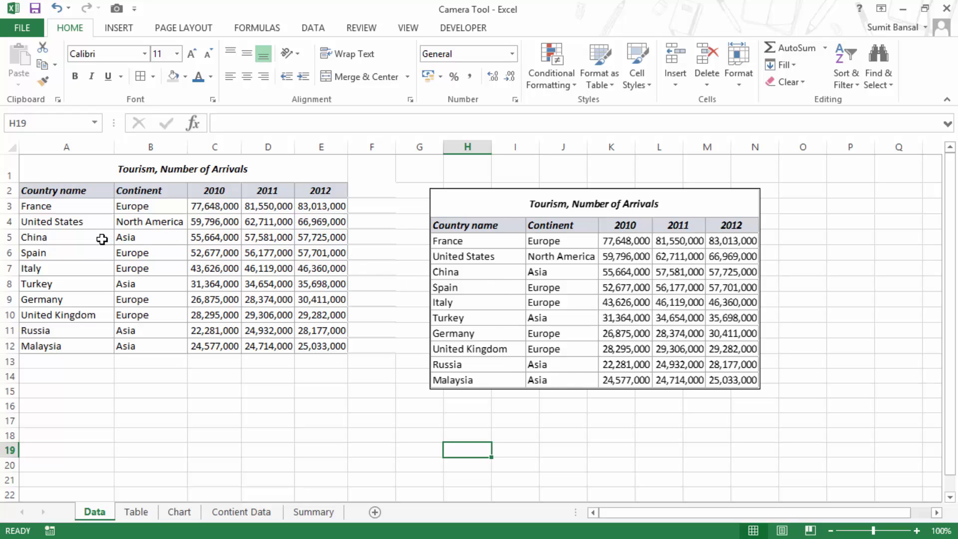
Step: Replace France with India in cell A3 so the linked picture updates too
click(101, 238)
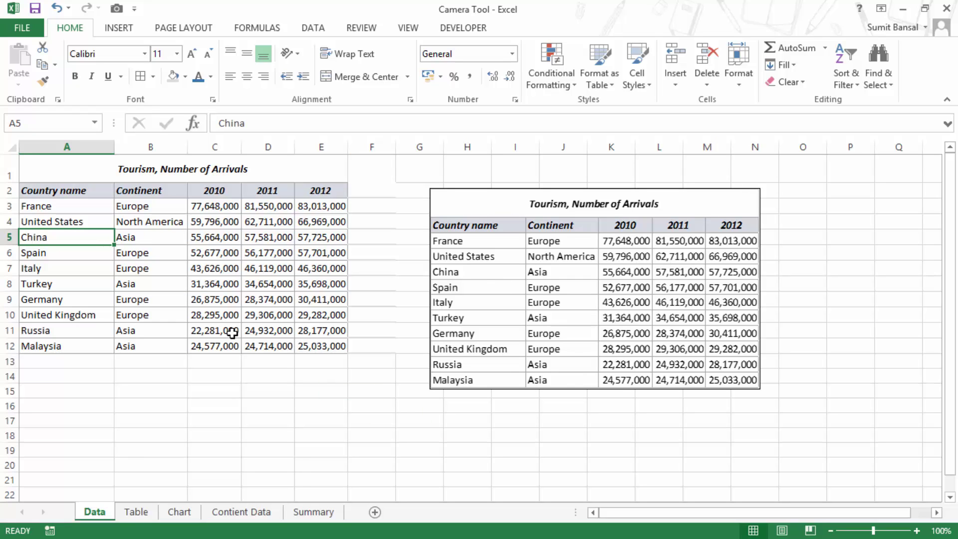
key(Up)
key(Up)
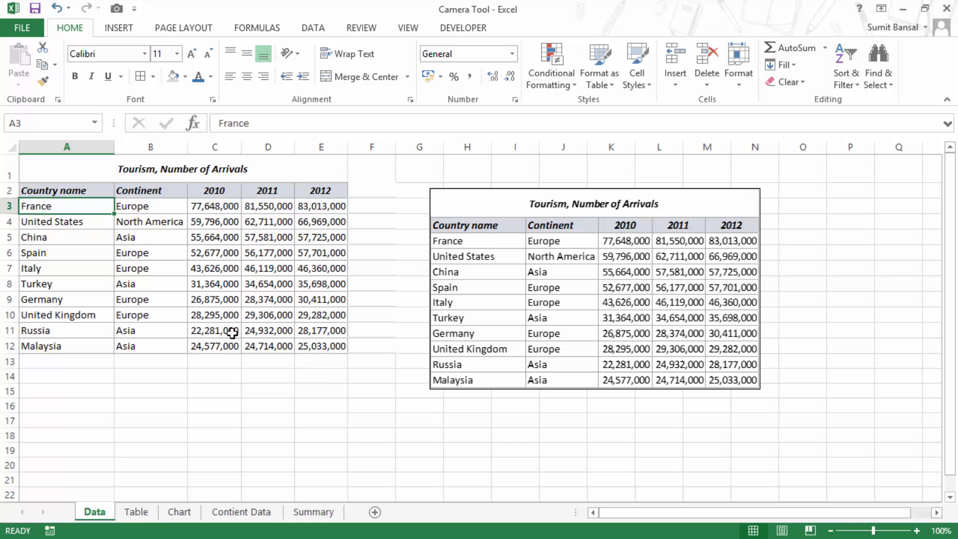
text(India)
key(Return)
key(Up)
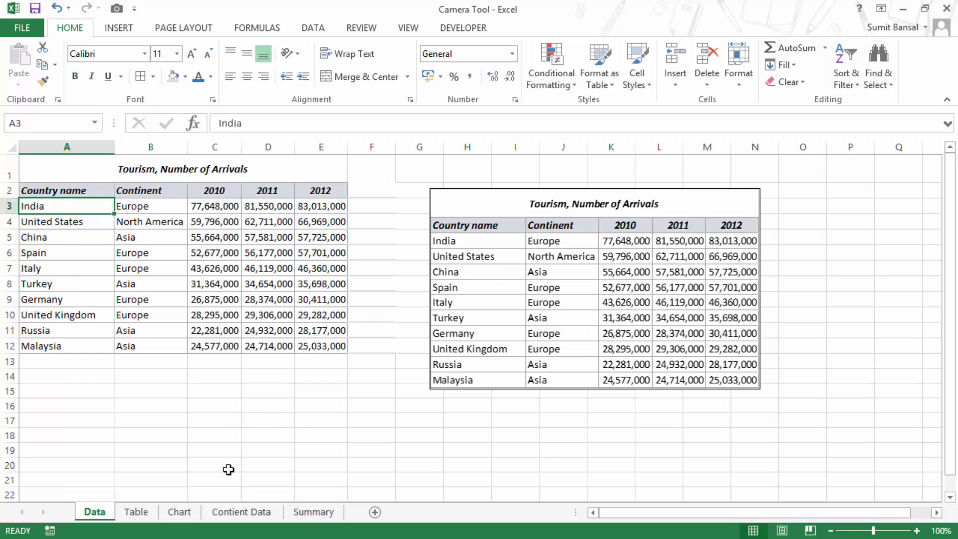
Step: Change the picture's link from =$A$1:$E$12 to =$A$2:$E$12, dropping the title row
click(518, 308)
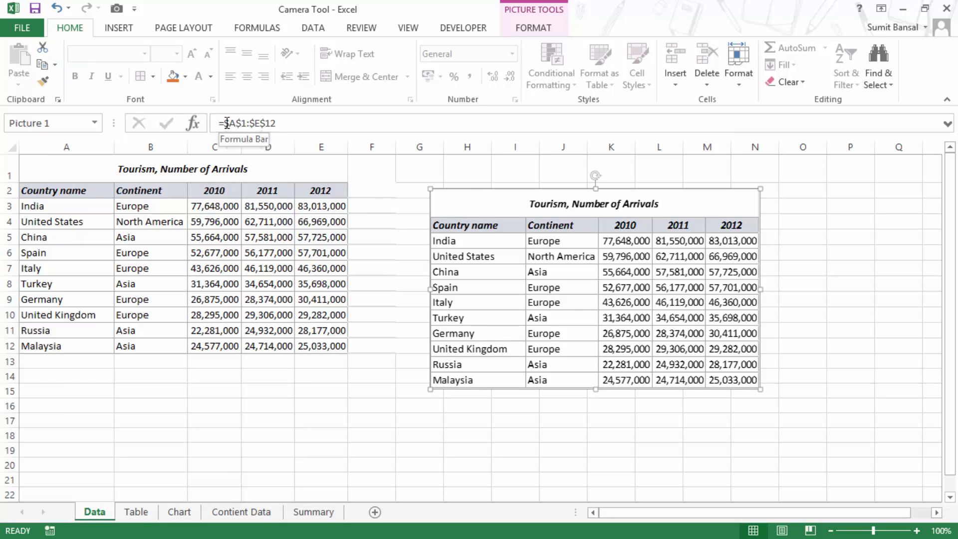
click(227, 123)
drag(227, 123, 271, 123)
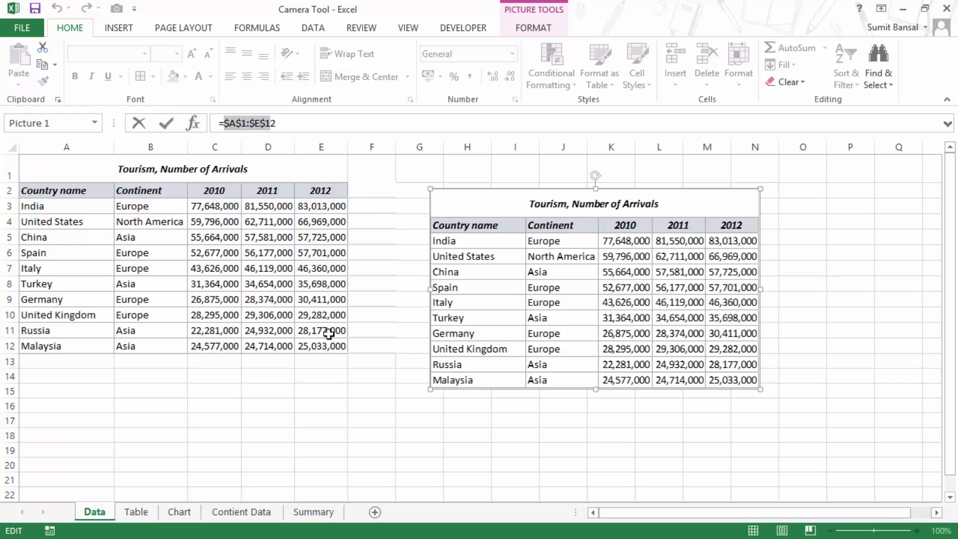
click(295, 123)
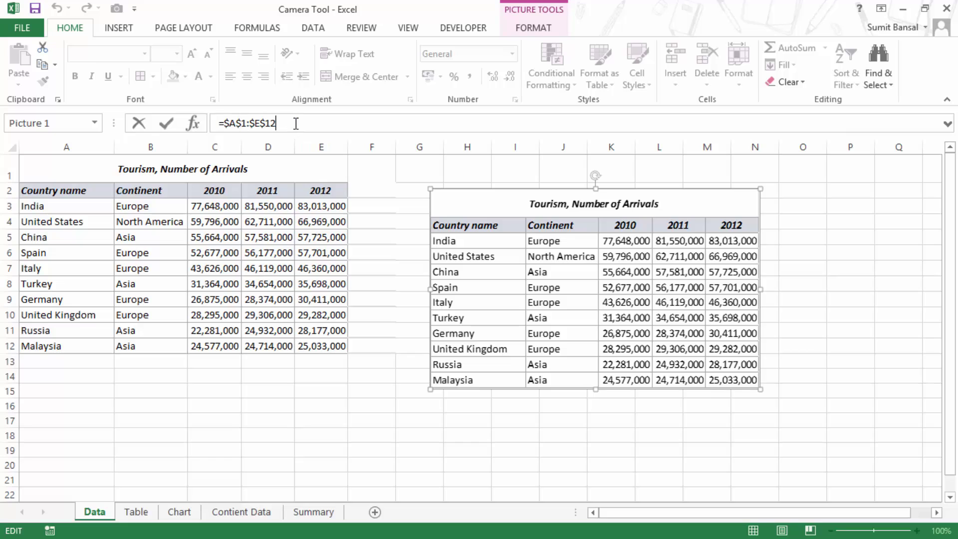
key(Left)
key(Left)
key(Left)
key(Left)
key(Left)
key(Left)
key(Left)
text(2)
key(Return)
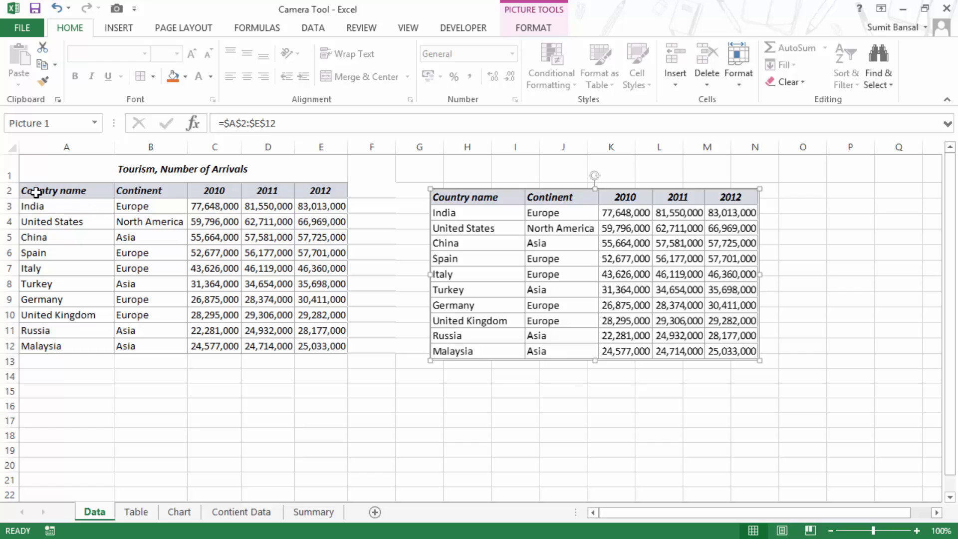
drag(35, 190, 314, 340)
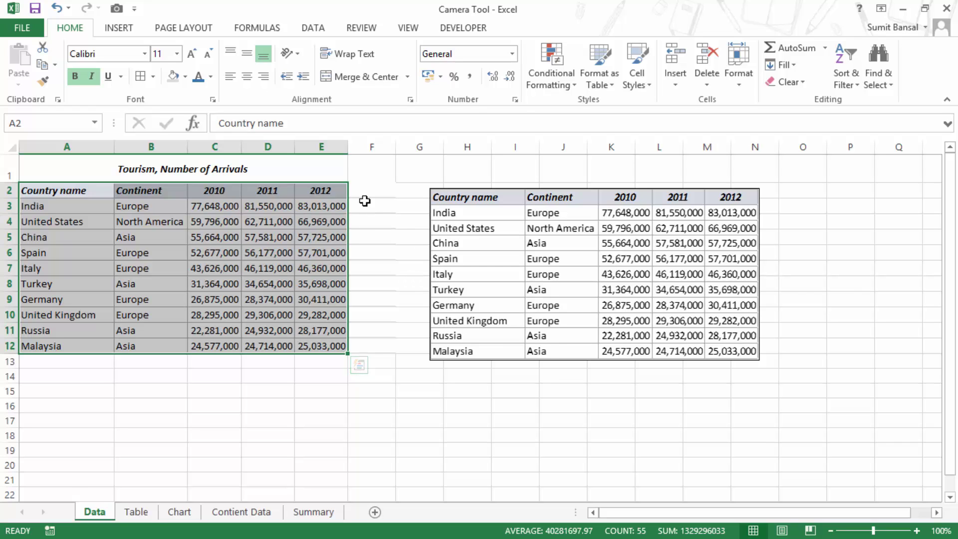
Step: View the linked picture's shortcut menu options, then dismiss the menu
click(370, 189)
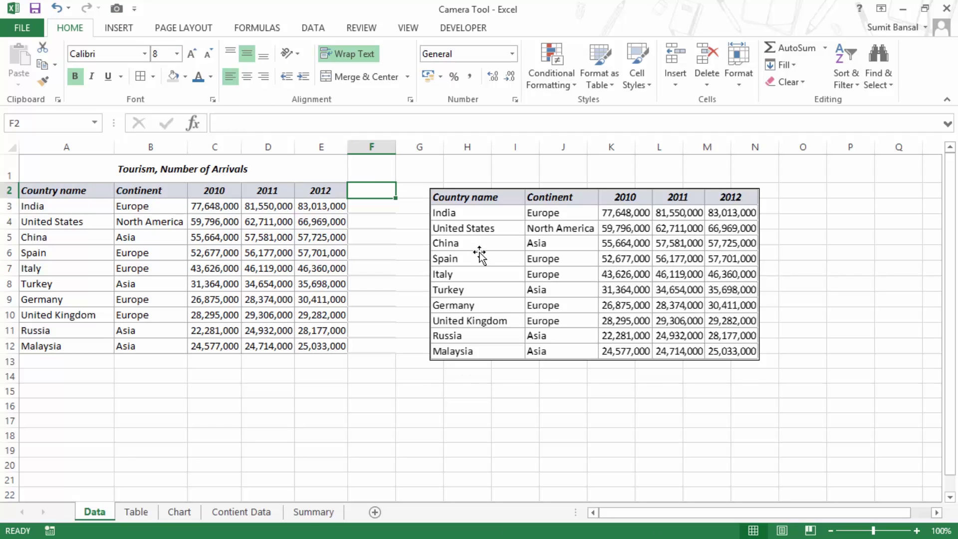
right_click(478, 226)
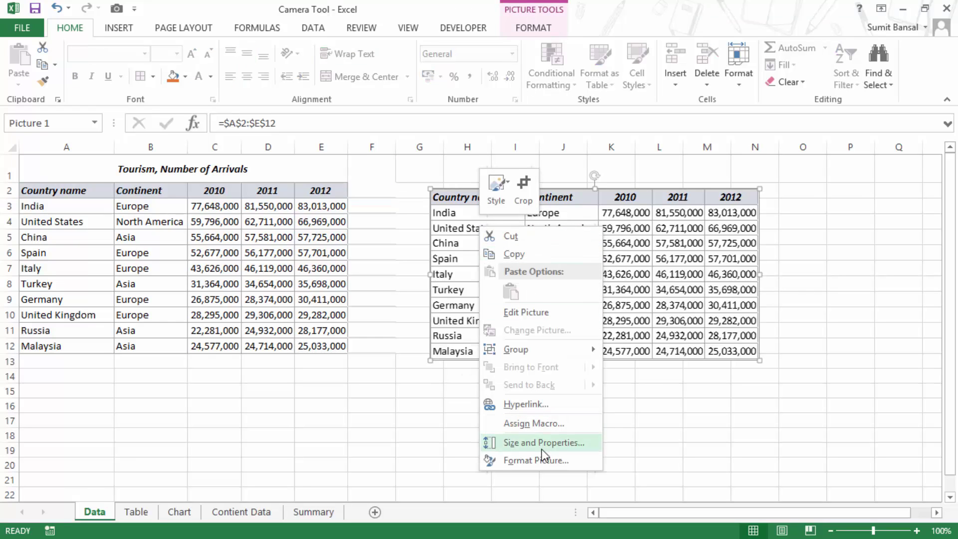
click(623, 270)
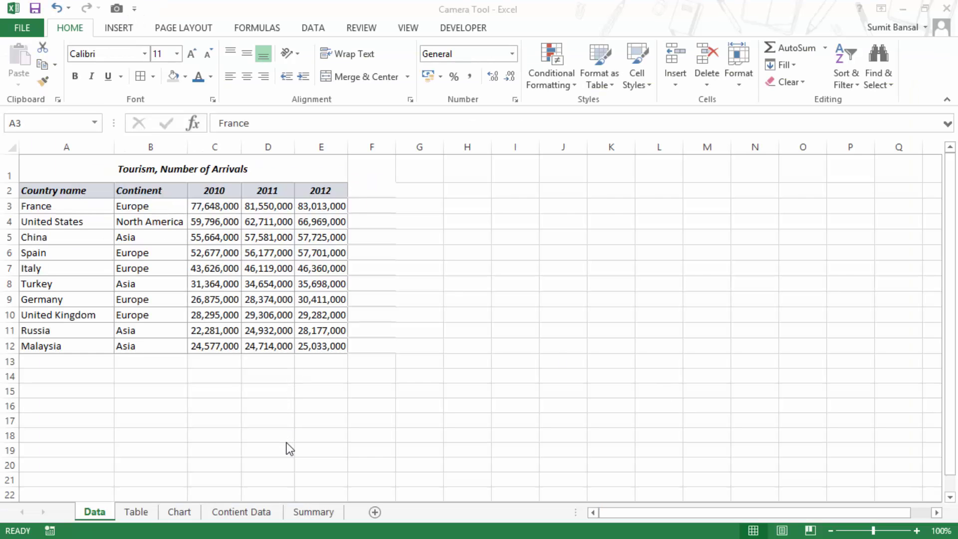
Step: Look through the Table, Chart and Contient Data sheets
click(139, 513)
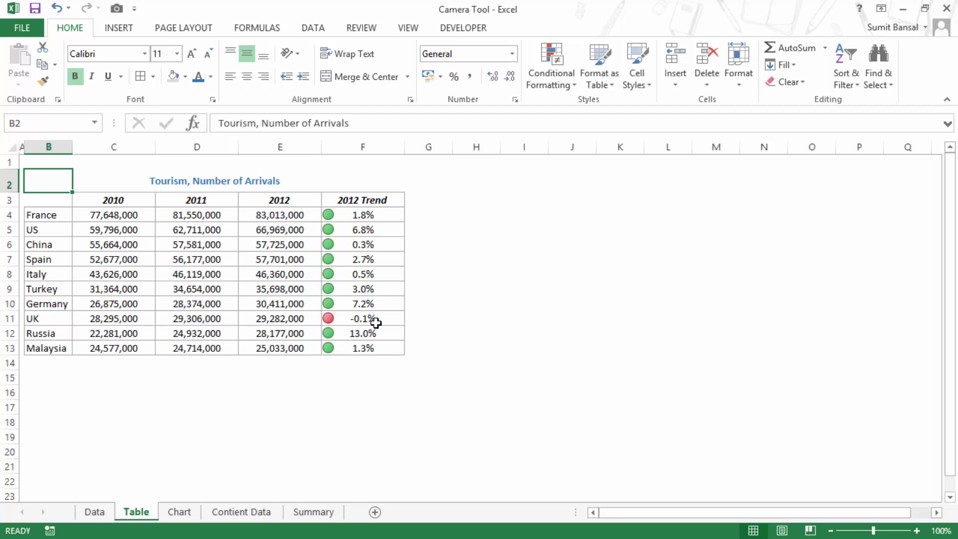
click(180, 512)
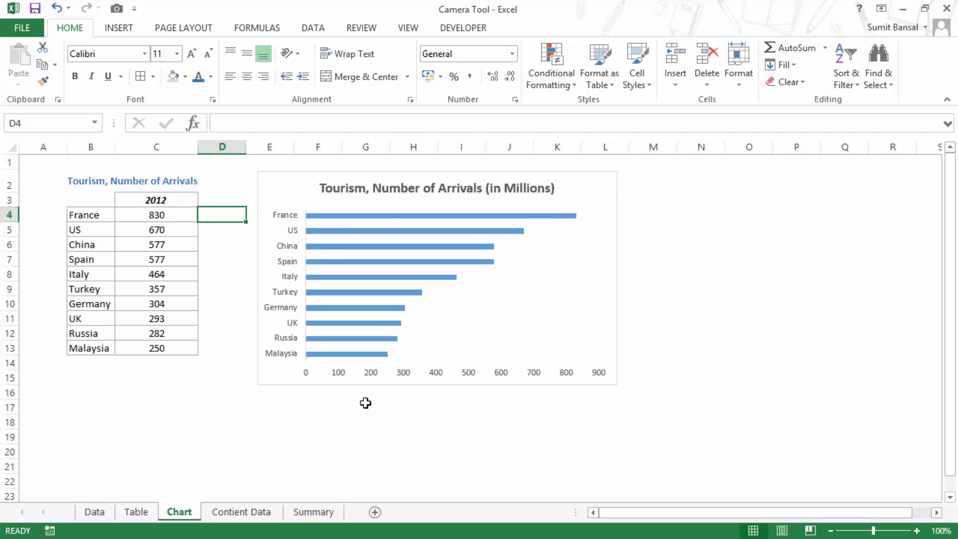
click(244, 514)
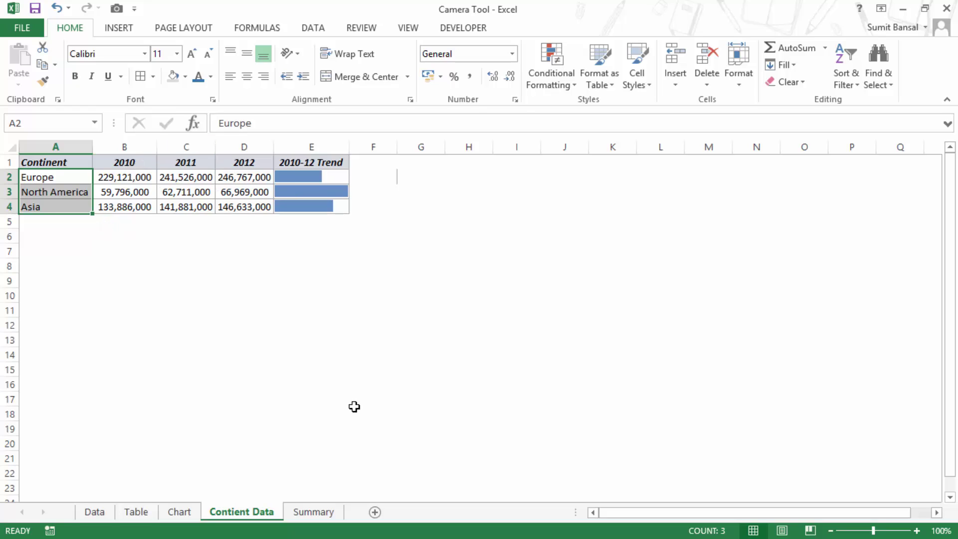
Step: On Summary, nudge the arrivals table picture and move the continent table picture beneath the chart
click(316, 513)
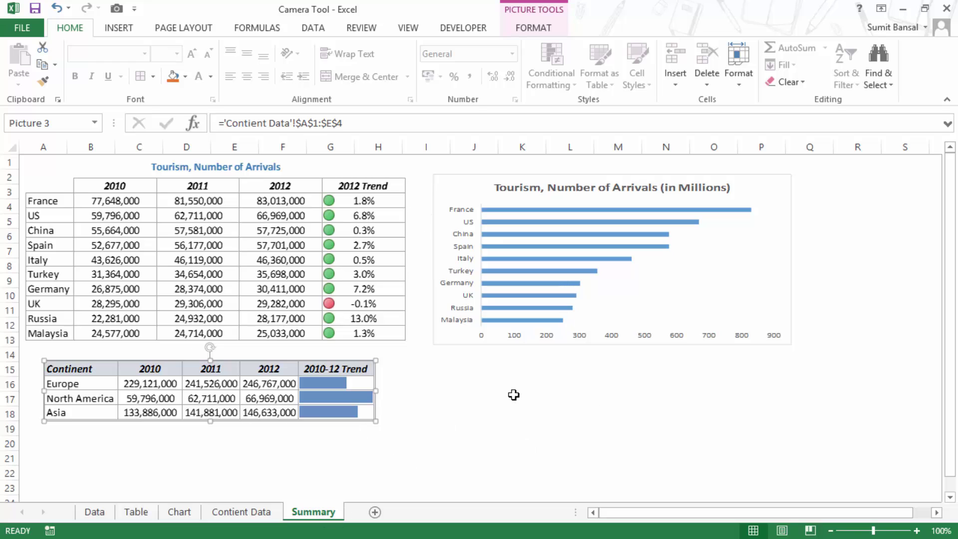
click(203, 244)
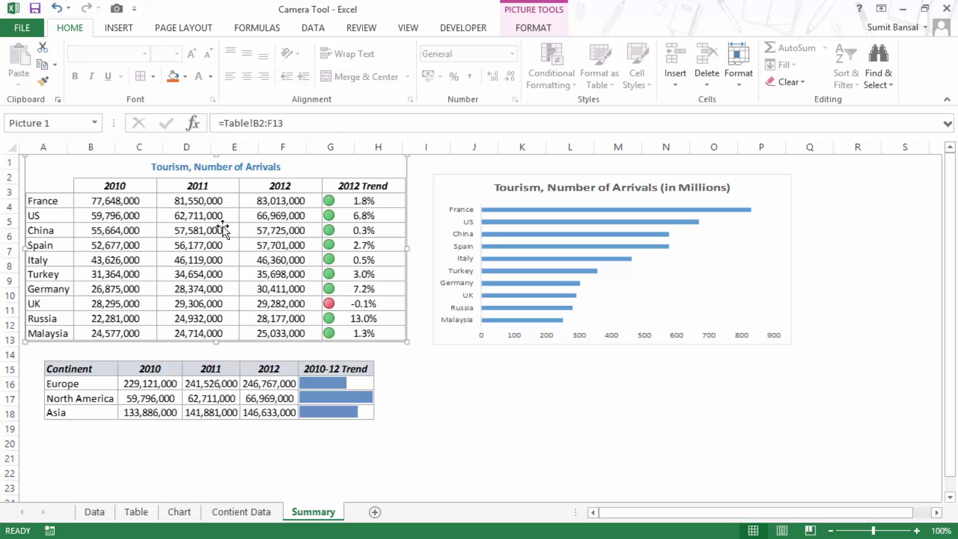
drag(219, 229, 226, 234)
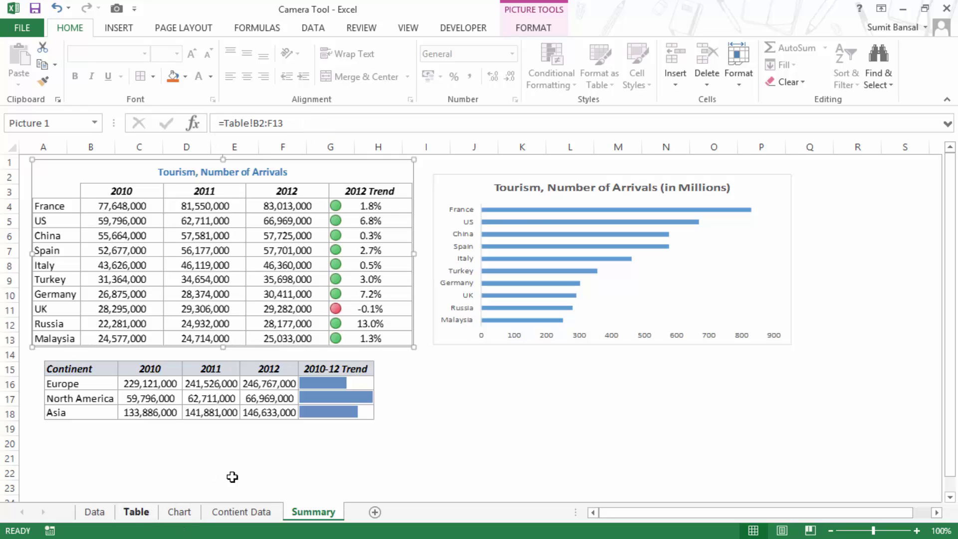
click(540, 247)
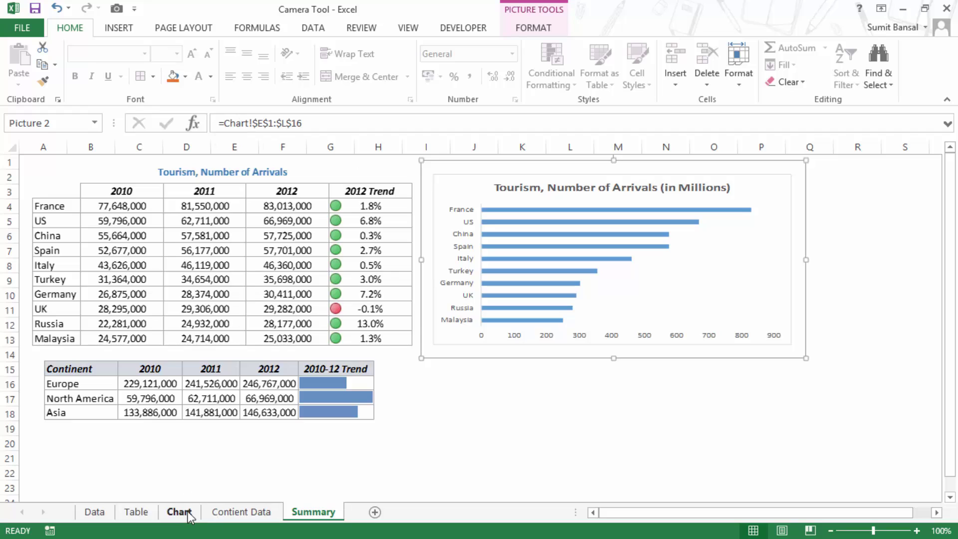
click(214, 402)
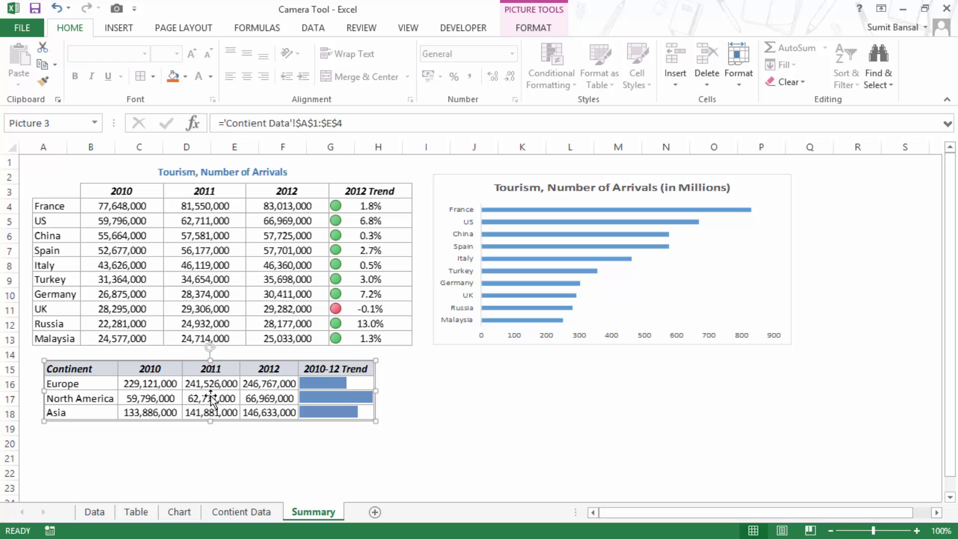
drag(211, 397, 644, 398)
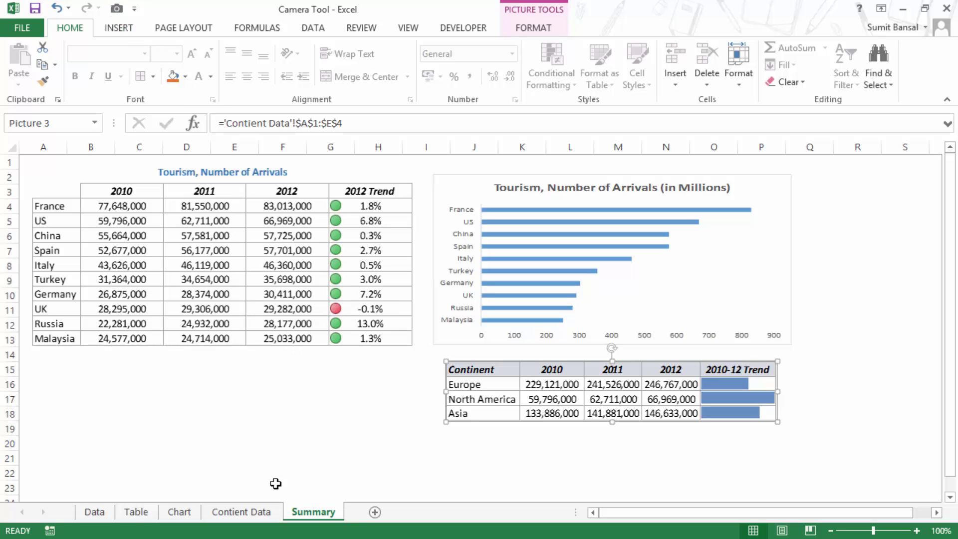
Step: Copy B2:F13 on the Table sheet and paste it as a Linked Picture beside the table
click(135, 513)
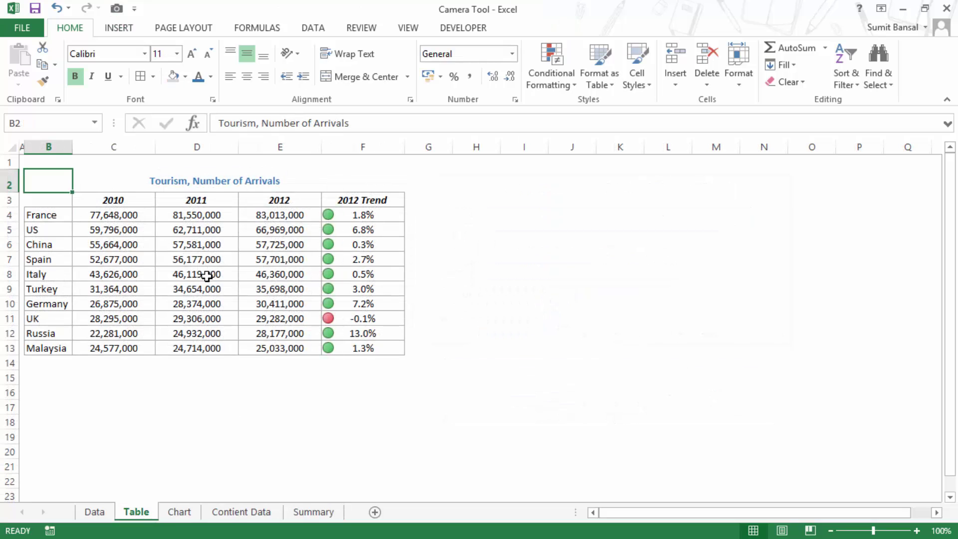
drag(43, 180, 359, 347)
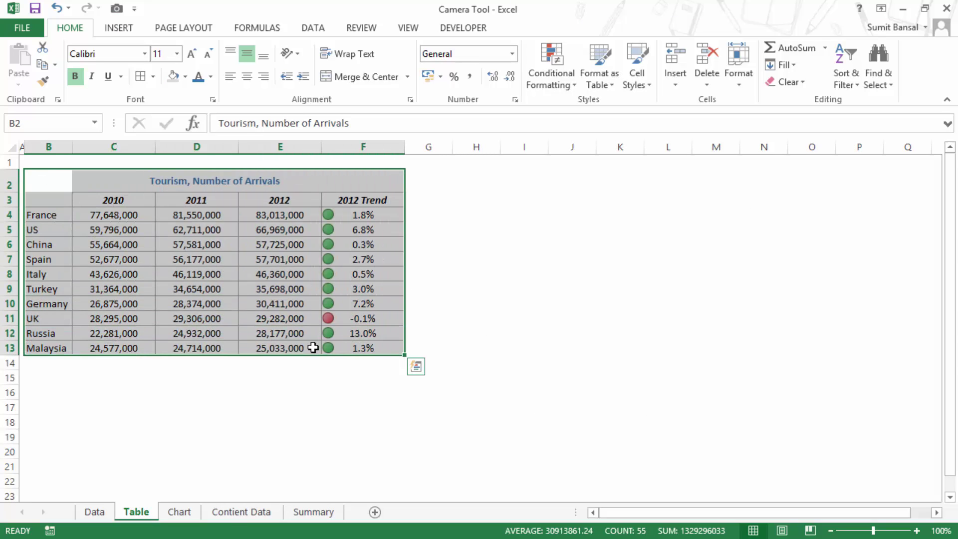
key(ctrl+c)
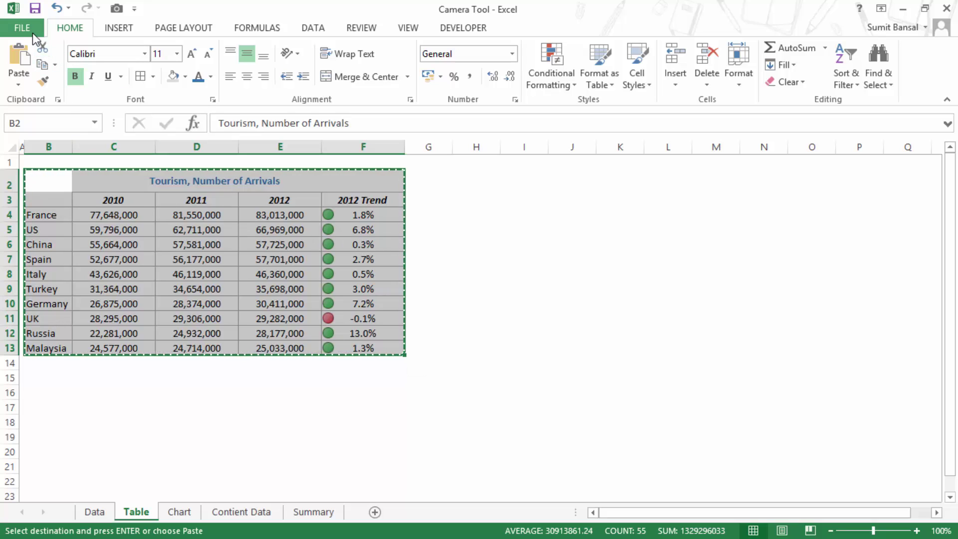
click(19, 83)
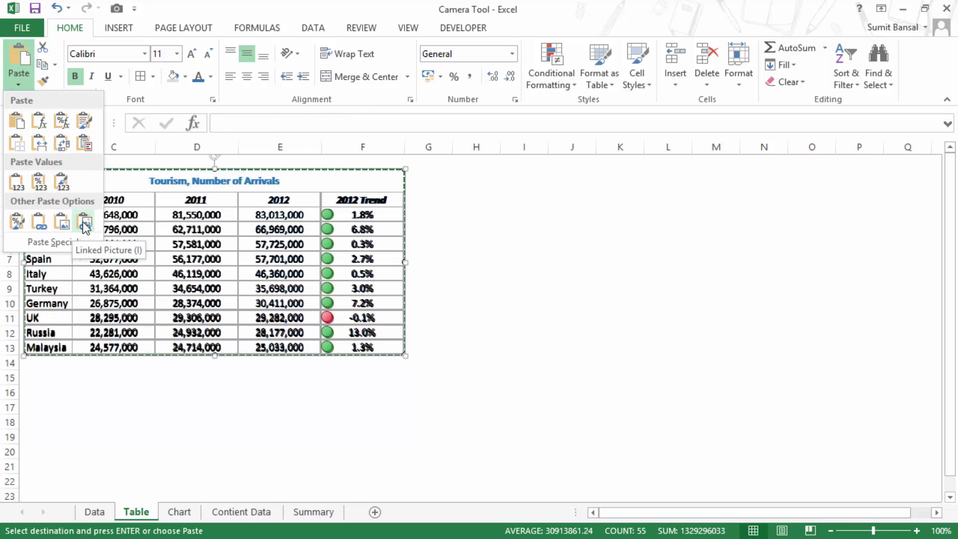
click(85, 225)
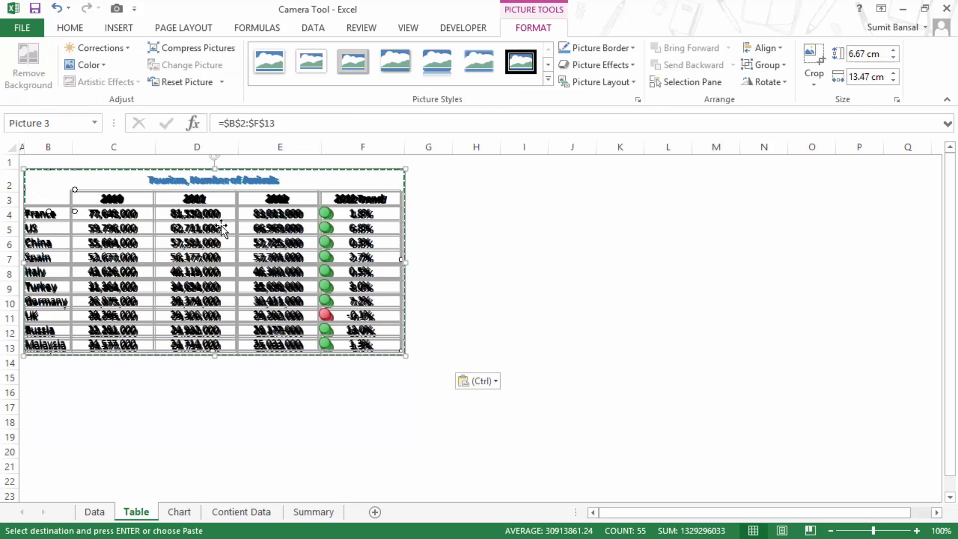
drag(290, 208, 716, 206)
click(524, 391)
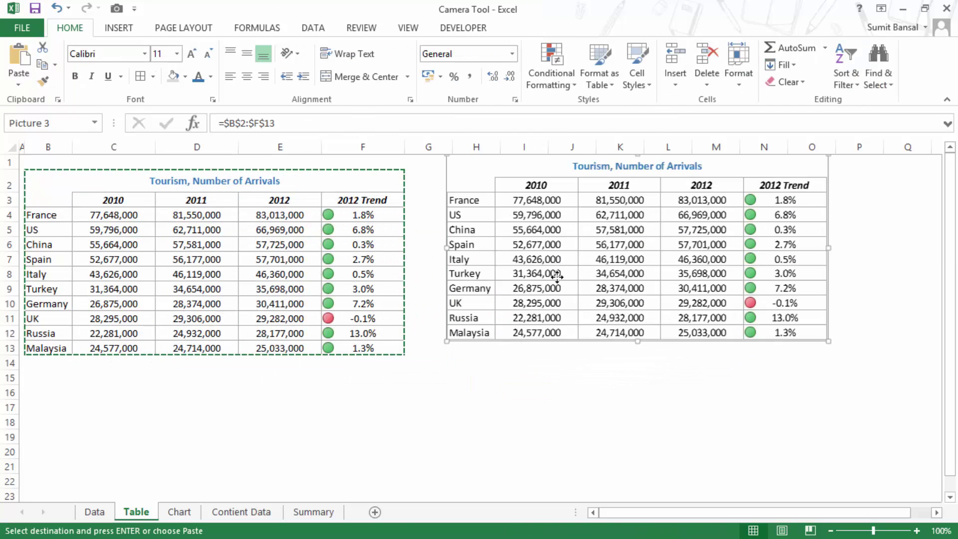
click(529, 410)
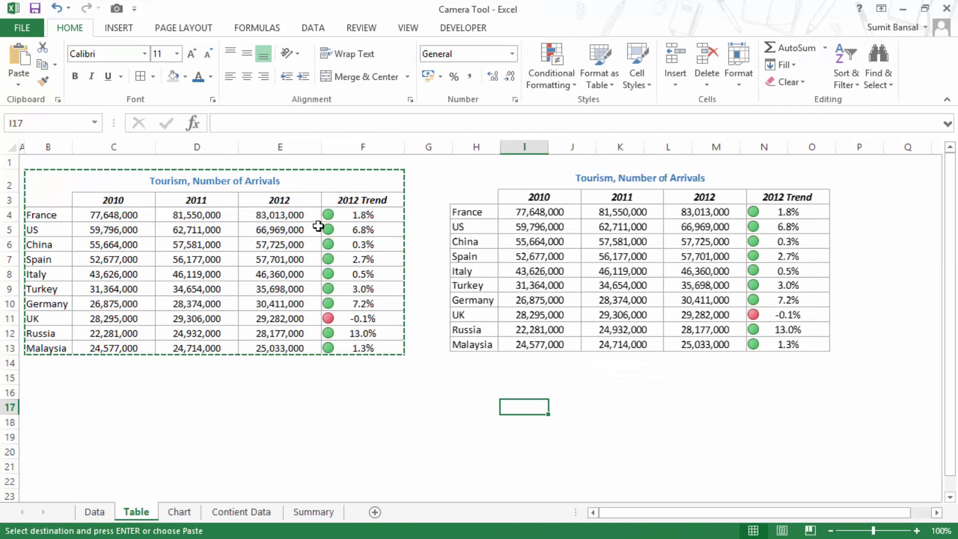
key(Escape)
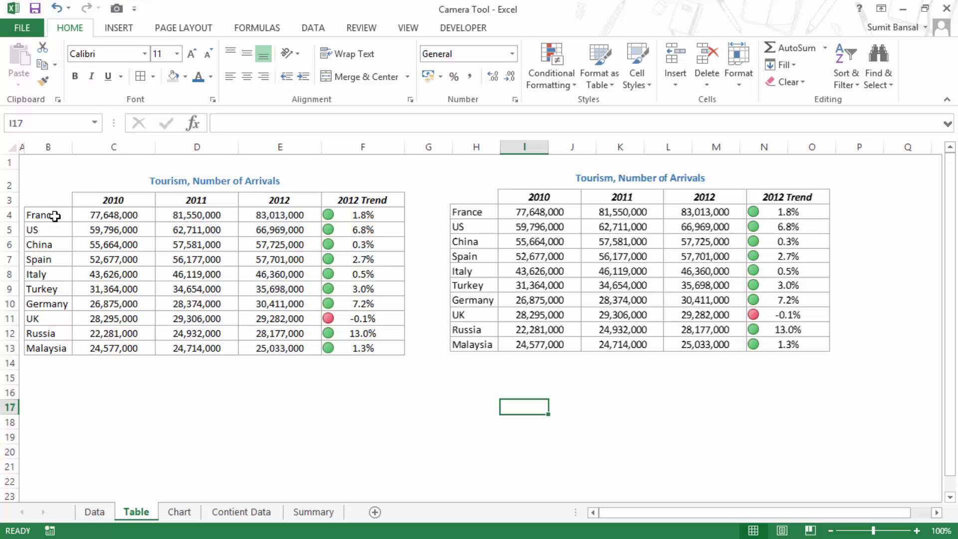
Step: Replace France with India in B4 and shift the linked picture slightly lower
click(54, 215)
text(India)
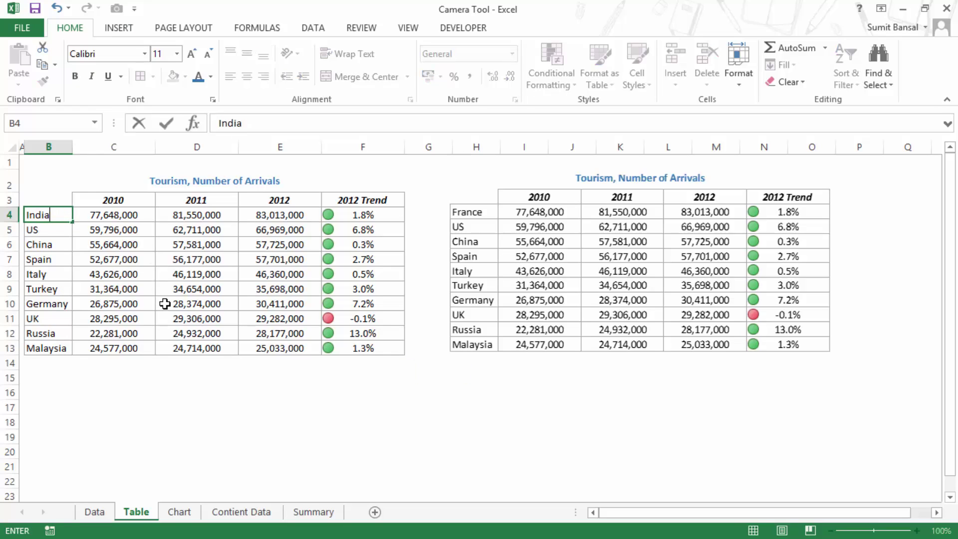
key(Return)
key(Up)
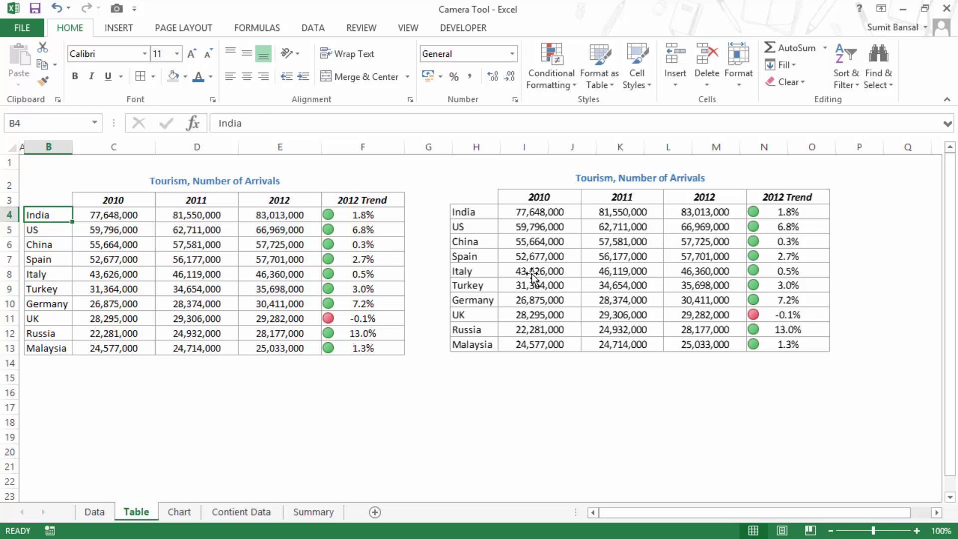
drag(527, 257, 523, 265)
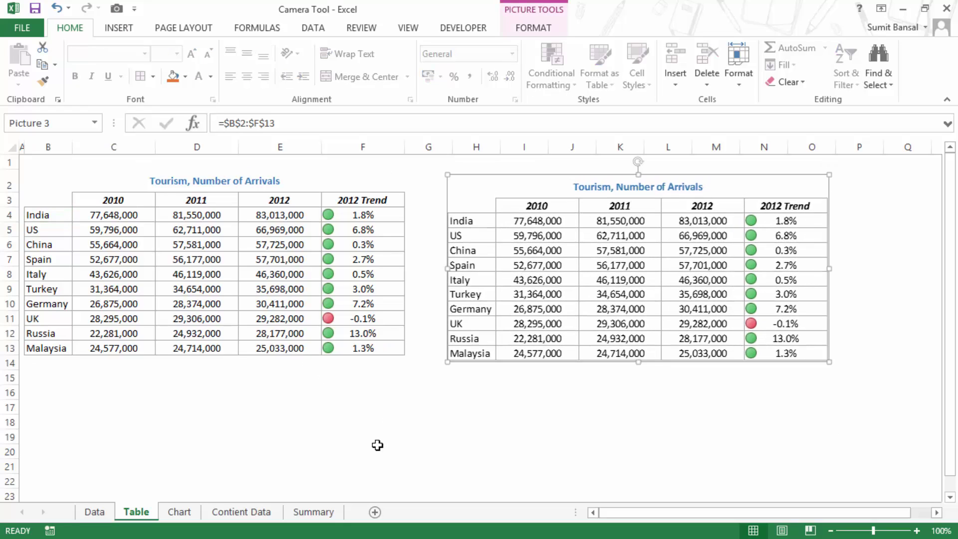
Step: On Summary, move the continent table picture below the arrivals table picture
click(186, 513)
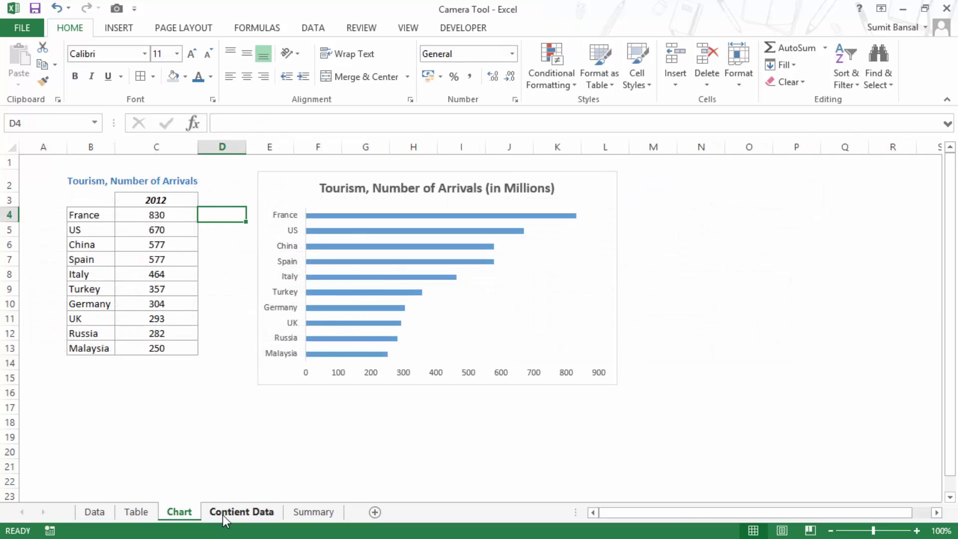
click(222, 515)
click(310, 514)
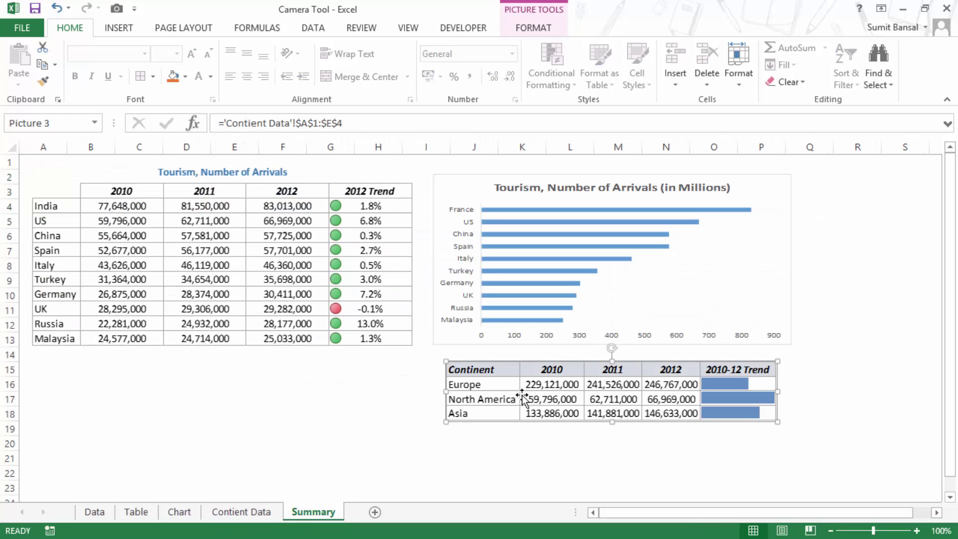
drag(526, 397, 161, 394)
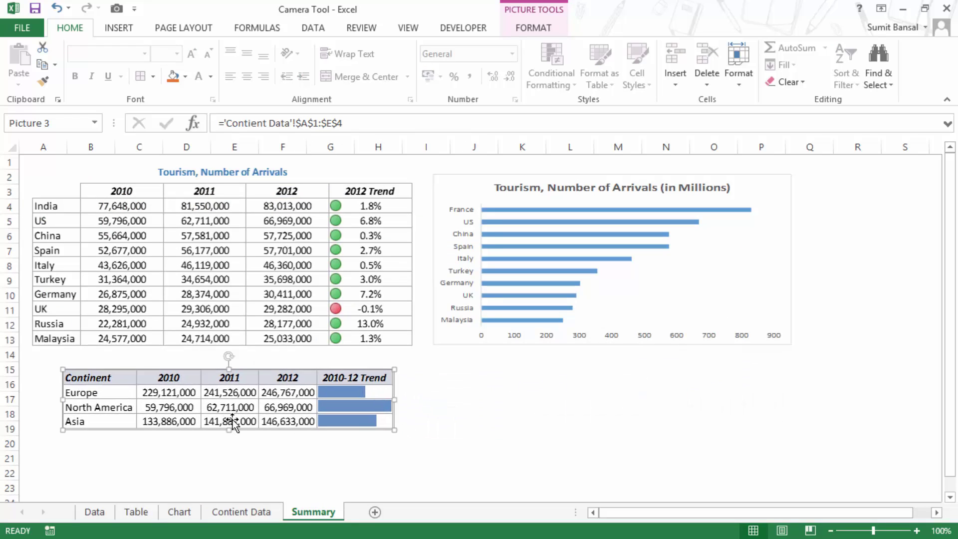